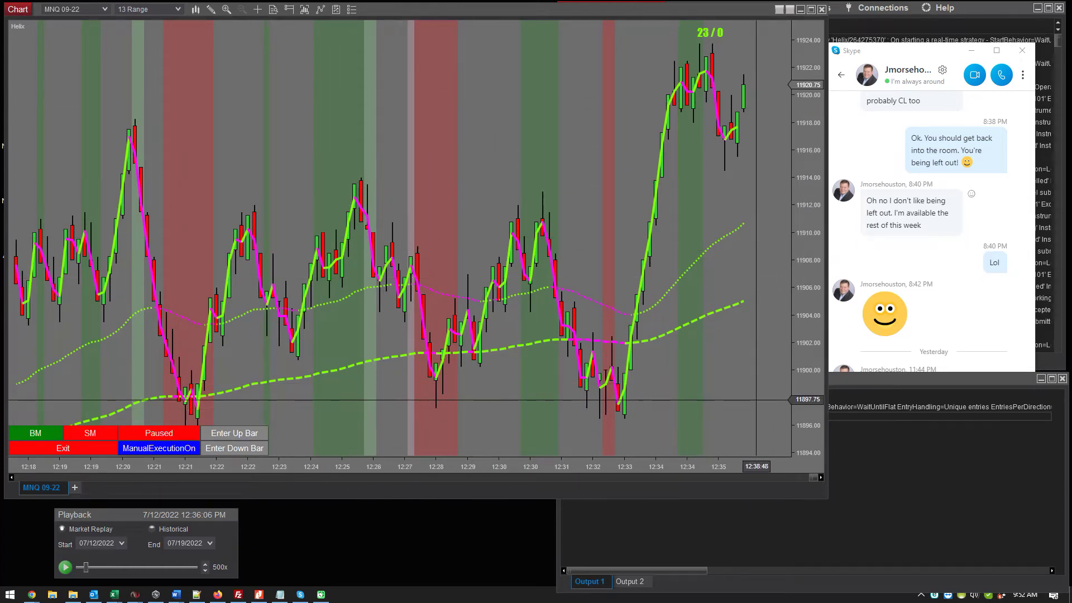
- Stretch the MNQ 09-22 bars so roughly 12:23 to 12:36 fills the chart, then open Strategies
left_click_drag(604, 465, 474, 466)
right_click(344, 91)
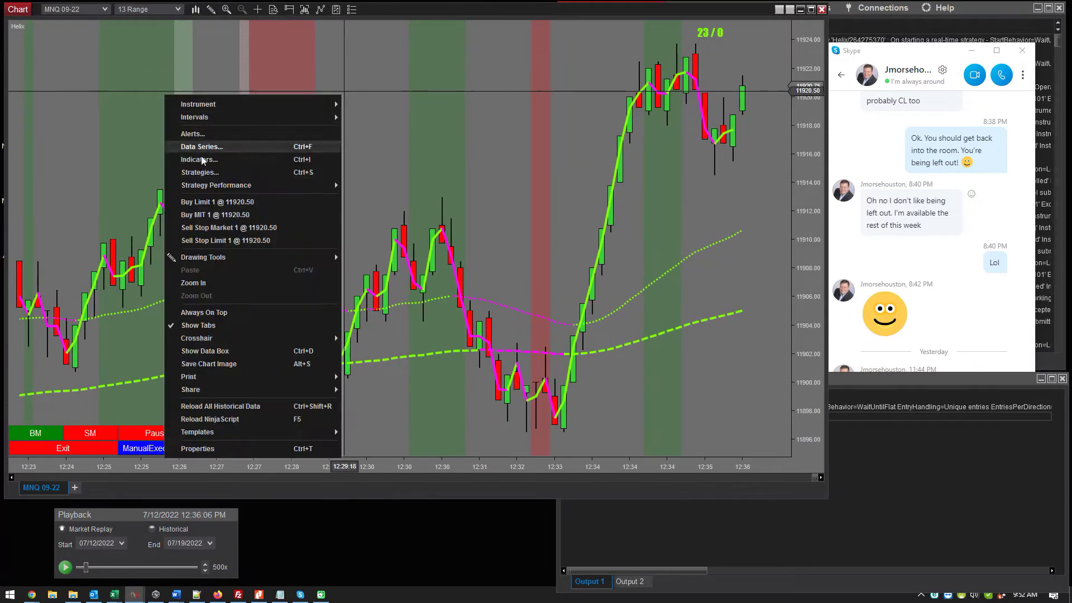
left_click(217, 175)
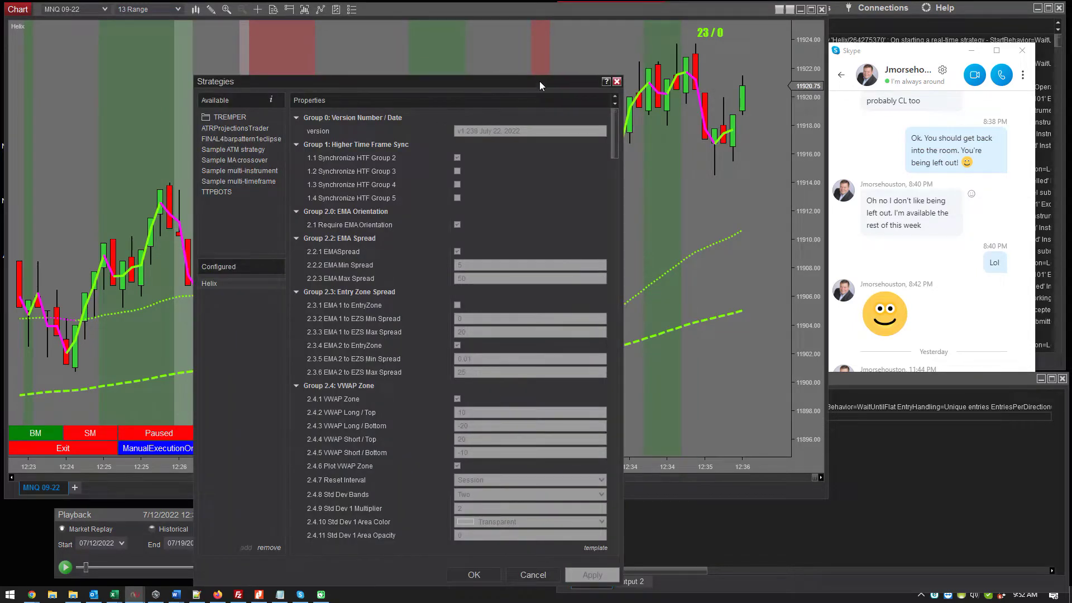
left_click_drag(539, 82, 551, 24)
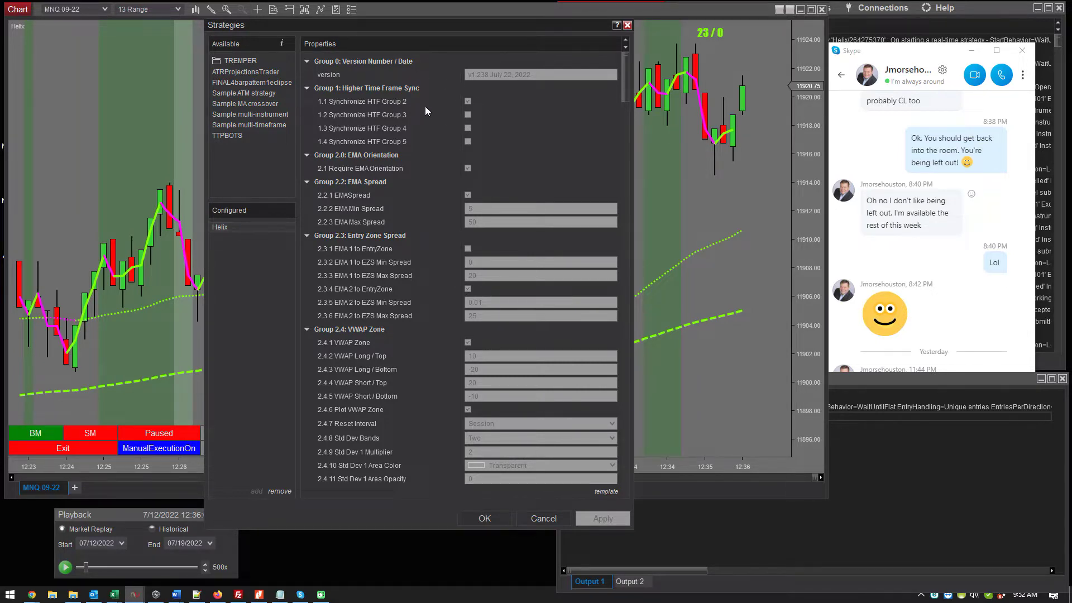
left_click_drag(627, 78, 627, 202)
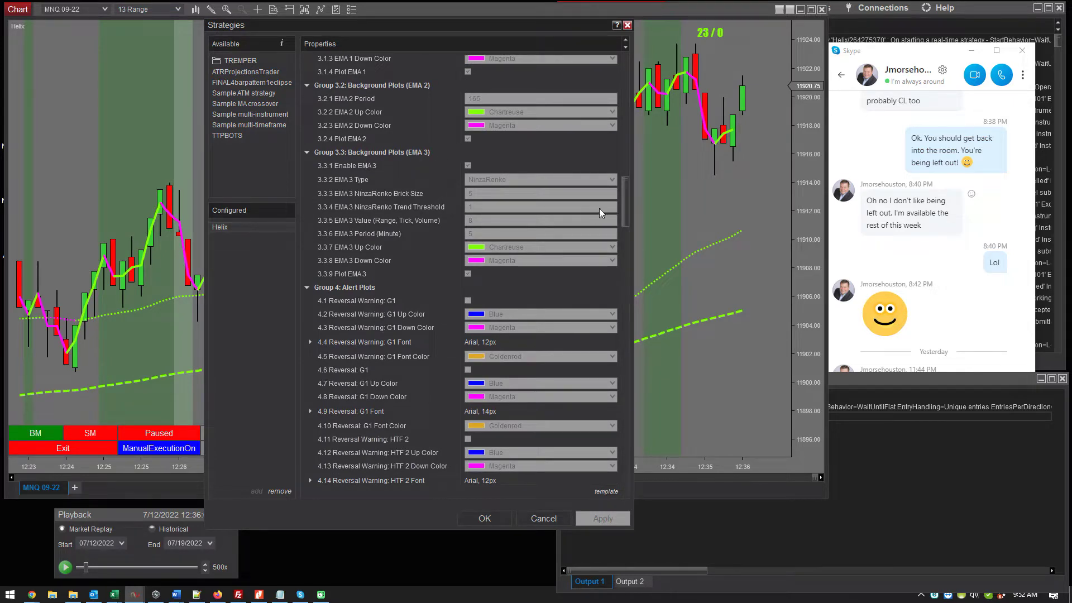
left_click_drag(625, 193, 624, 182)
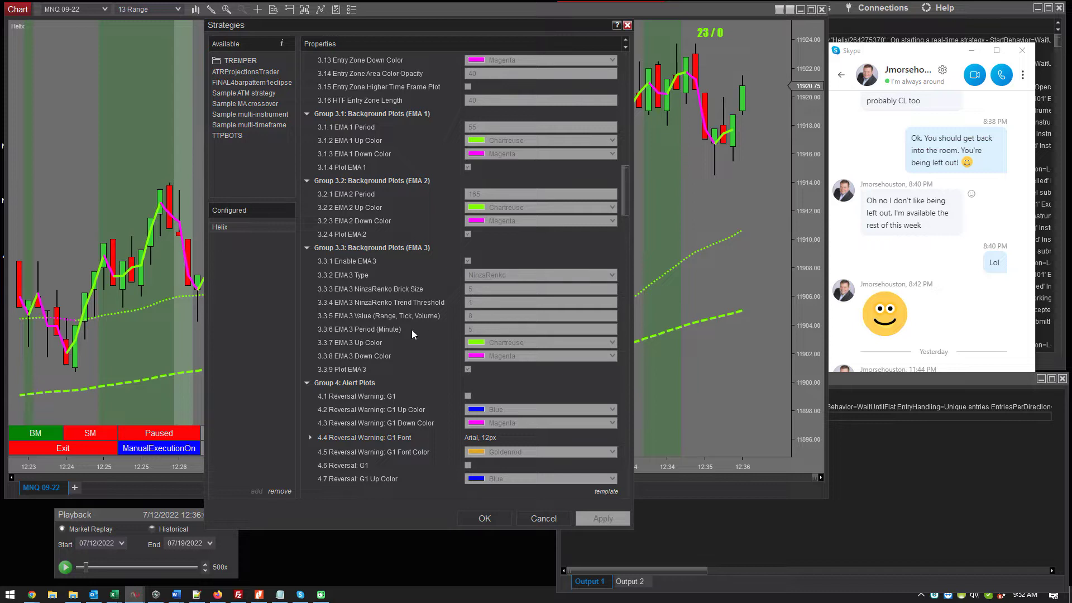
left_click(470, 329)
type("8")
left_click(557, 518)
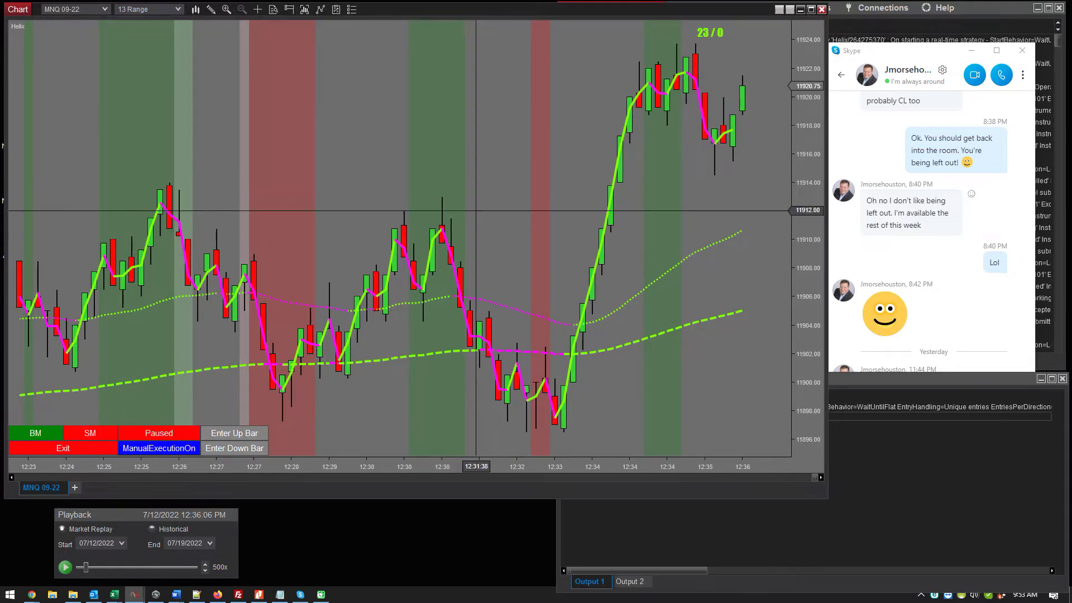
- Play the market replay, slow it to 30x, and pause it at 12:55:34 PM
scroll(415, 444, "up", 3)
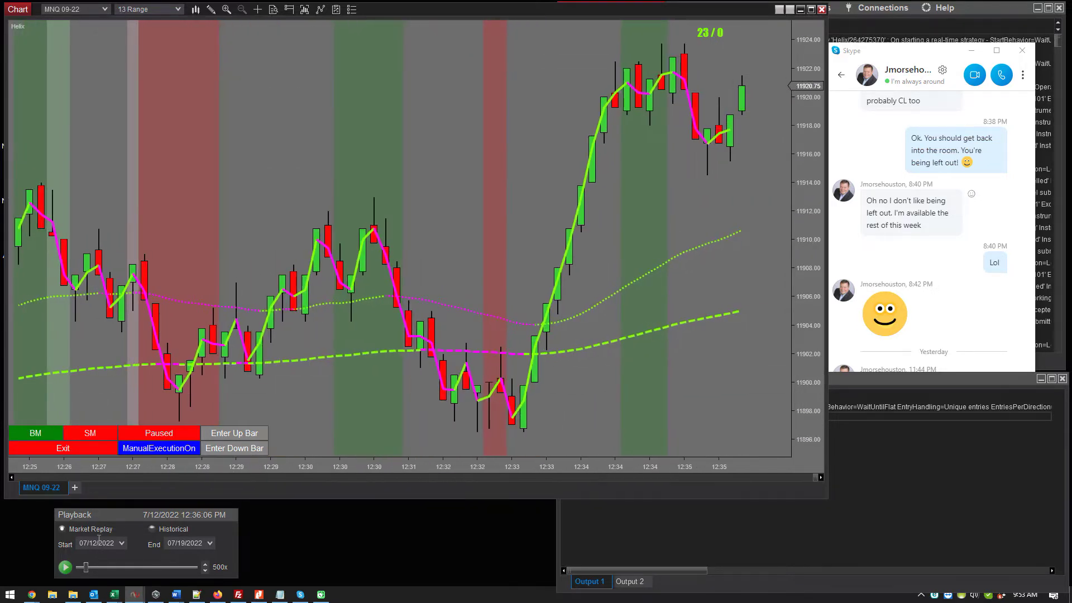
left_click(65, 567)
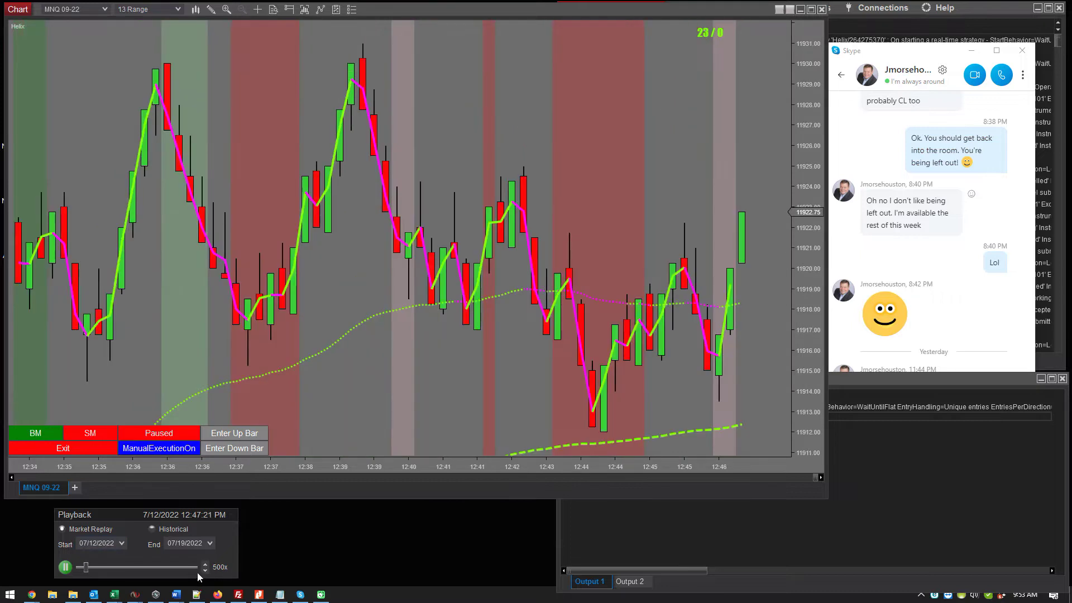
left_click(206, 570)
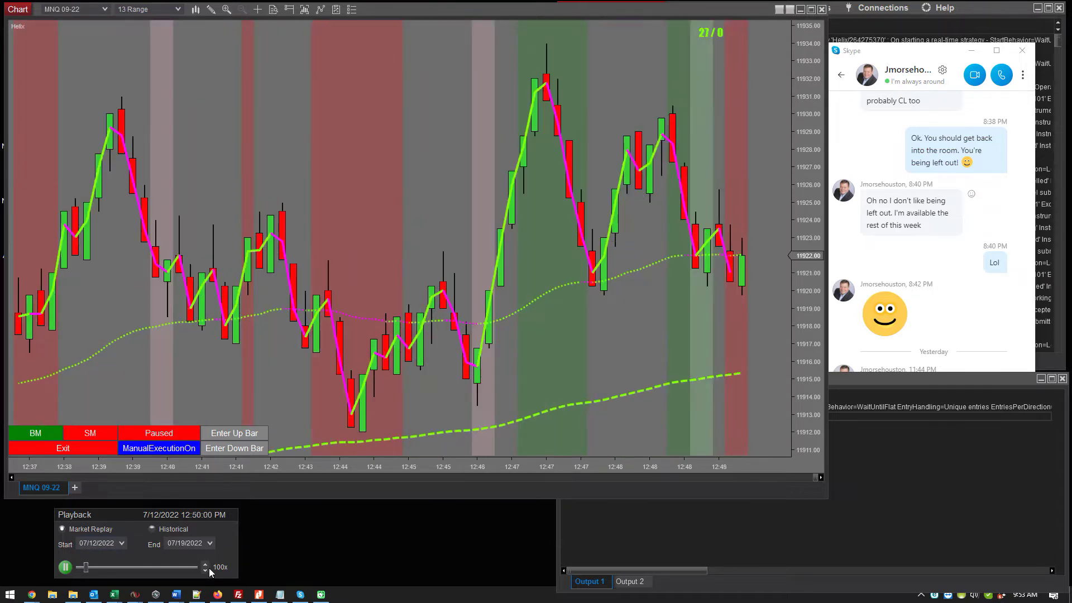
left_click(204, 571)
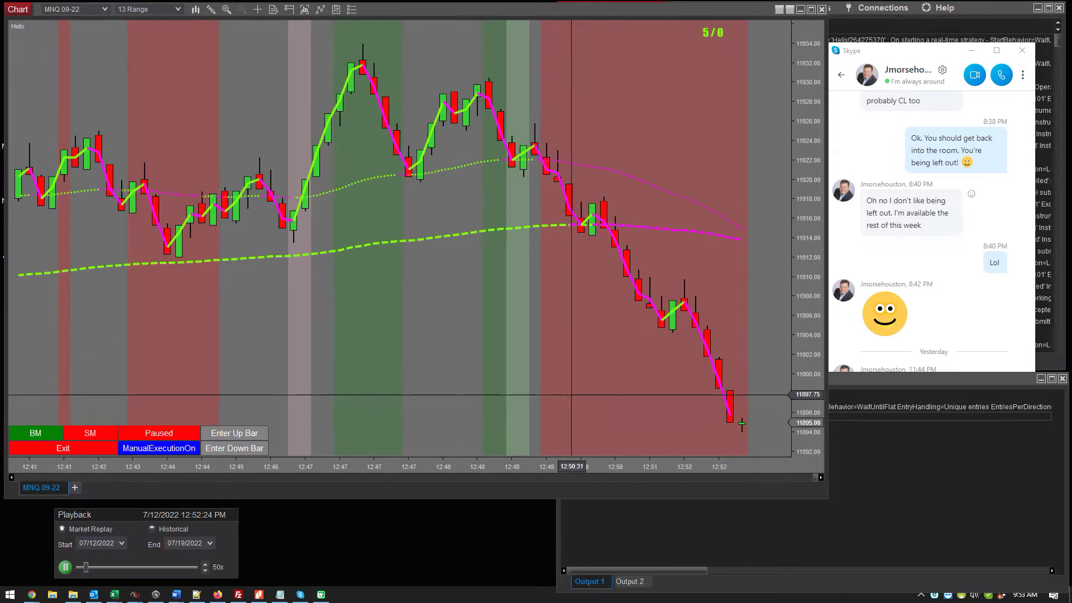
left_click(206, 571)
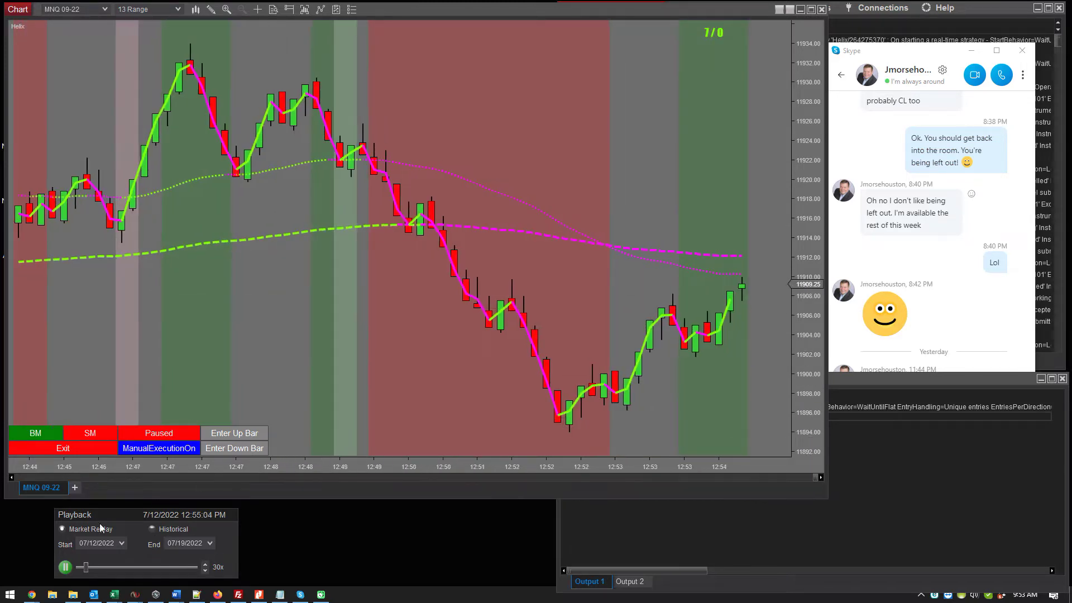
left_click(65, 567)
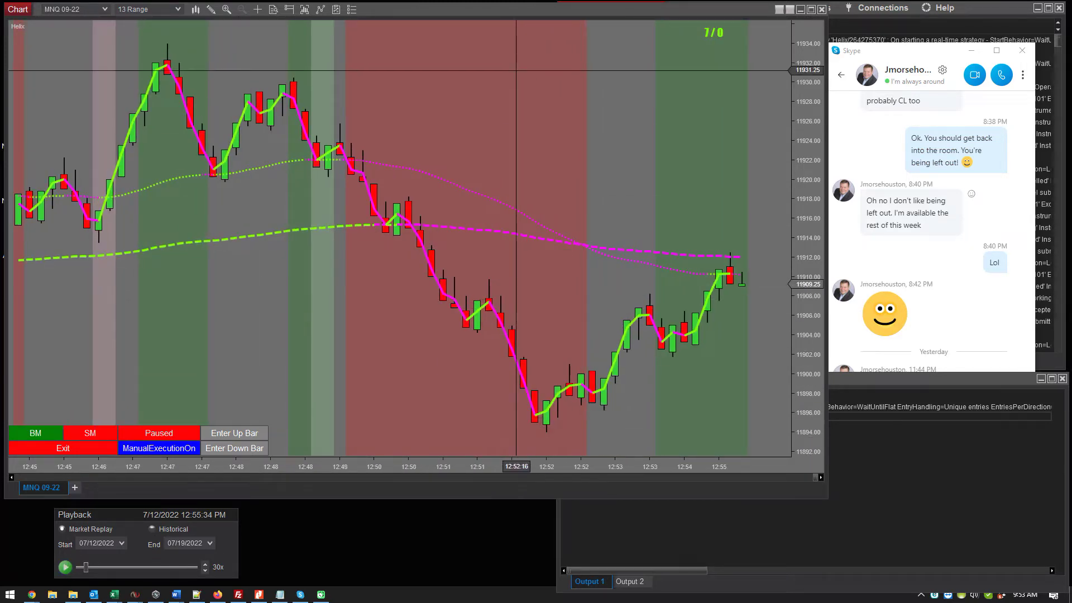
right_click(516, 70)
- Add an EMA indicator to the MNQ 09-22 chart and apply it
left_click(396, 141)
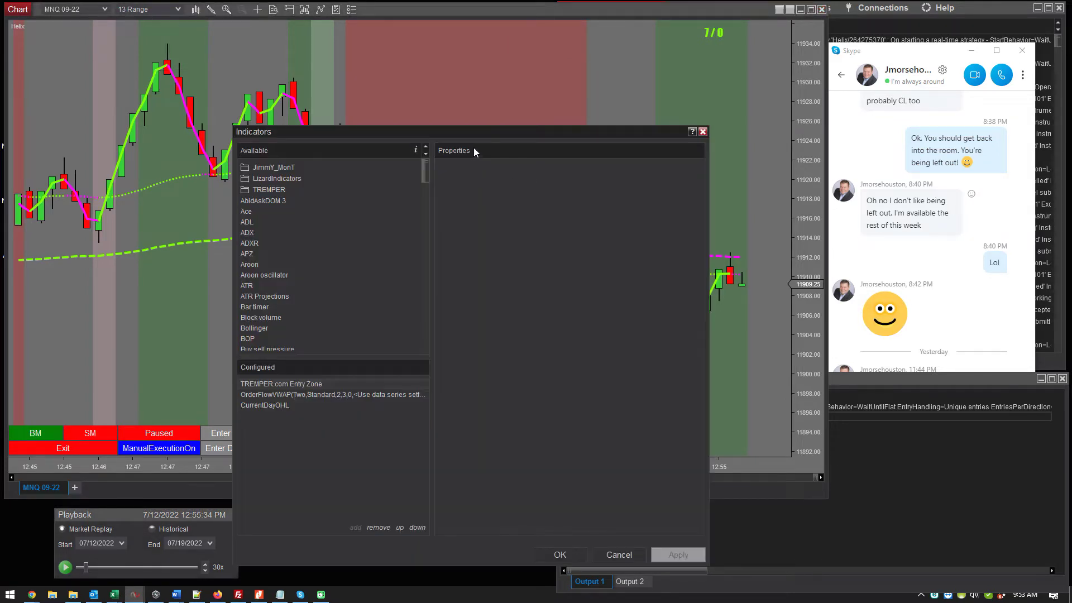
left_click_drag(483, 131, 376, 33)
scroll(209, 168, "down", 10)
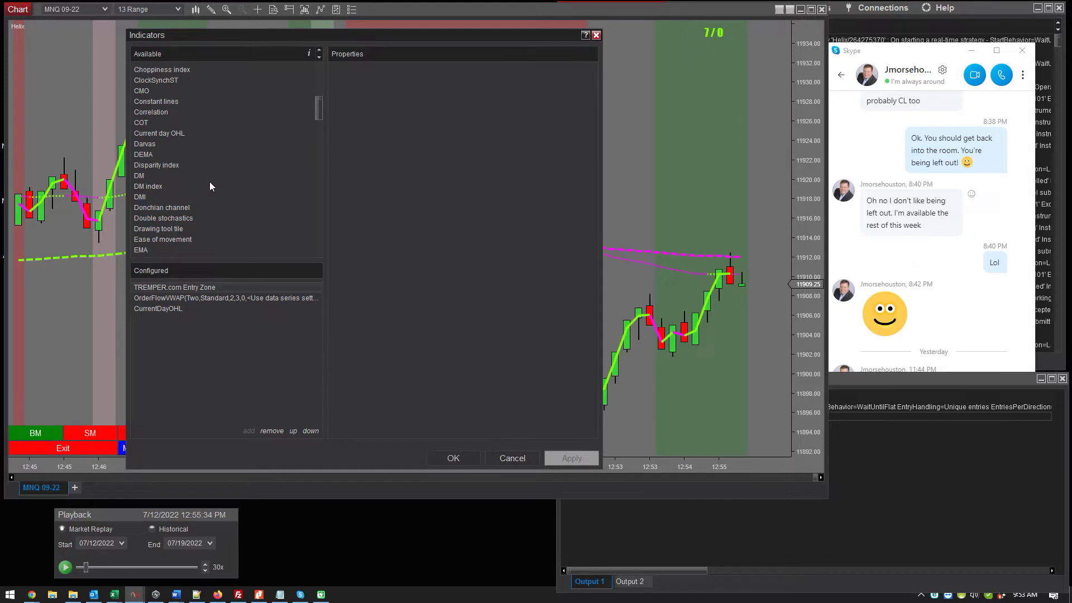
double_click(142, 119)
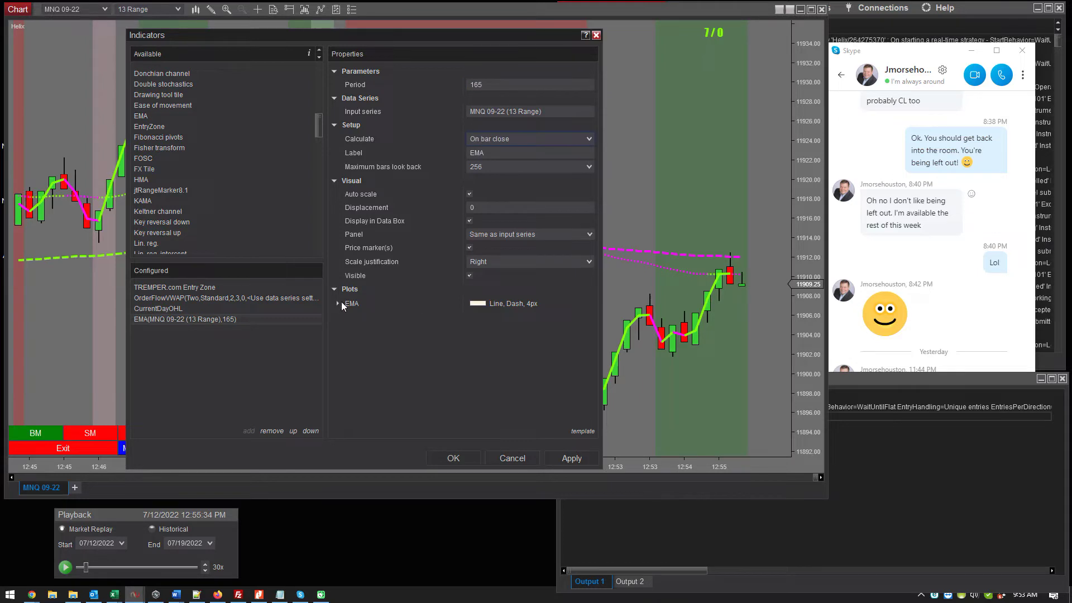
left_click(590, 459)
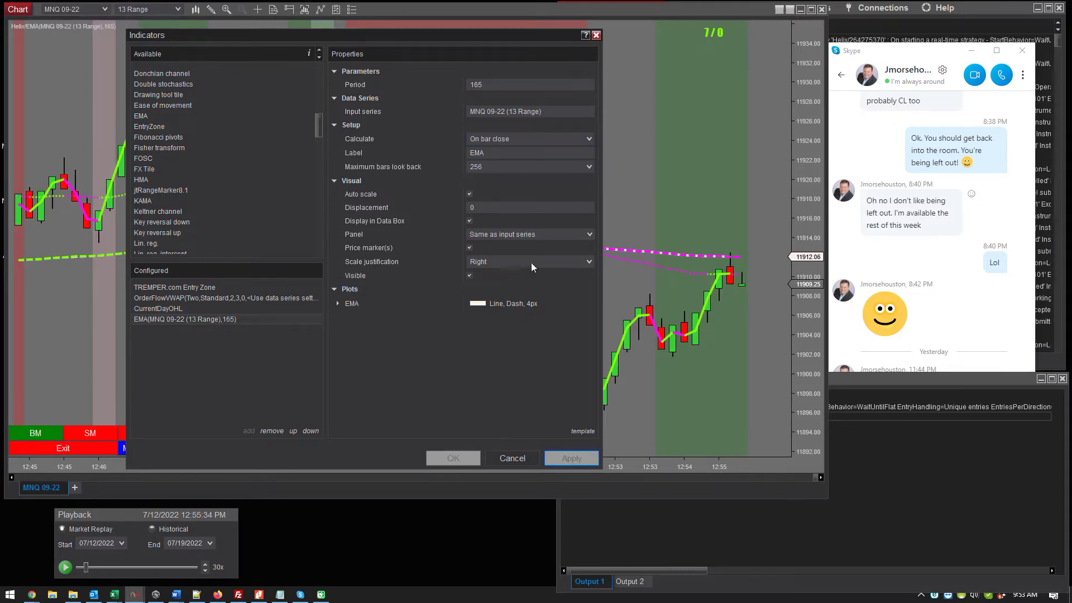
left_click_drag(529, 35, 420, 25)
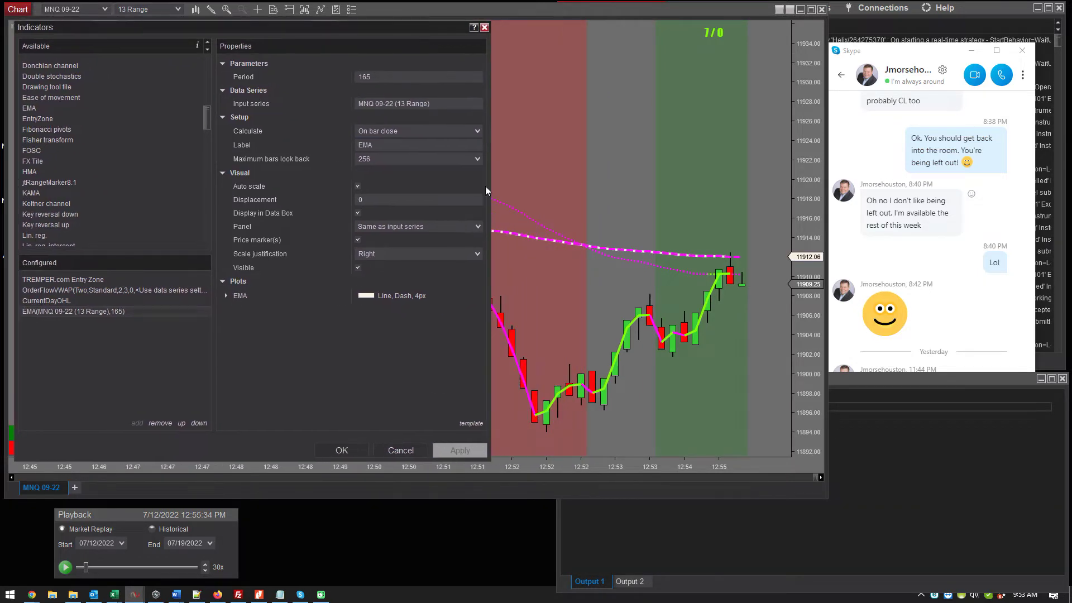
left_click_drag(491, 179, 386, 179)
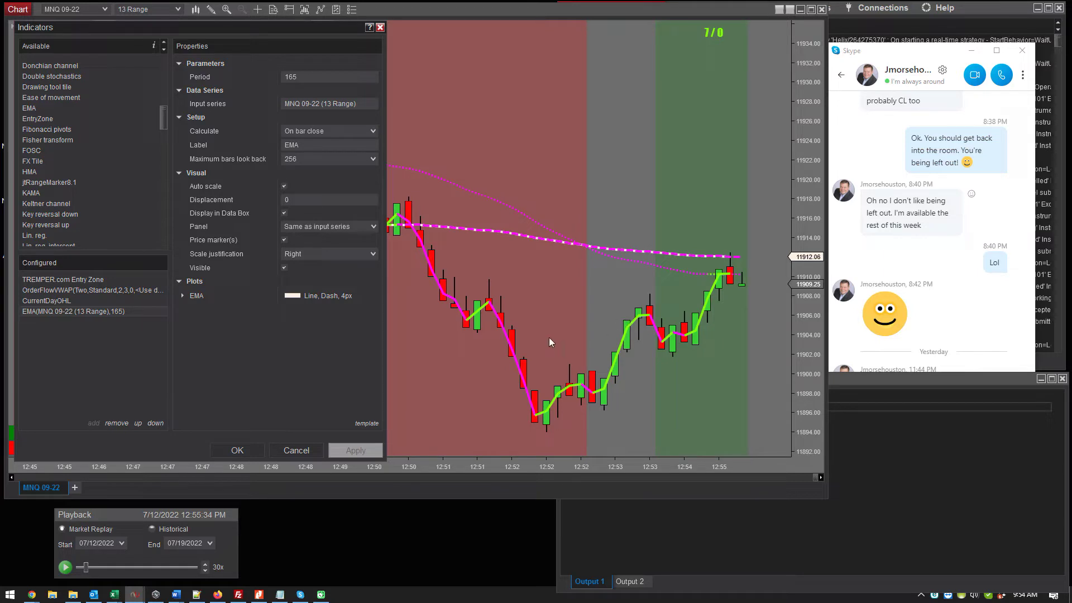
- Set the EMA period to 5, then 1, applying each, and close the Indicators dialog
left_click(269, 81)
type("5")
left_click(360, 449)
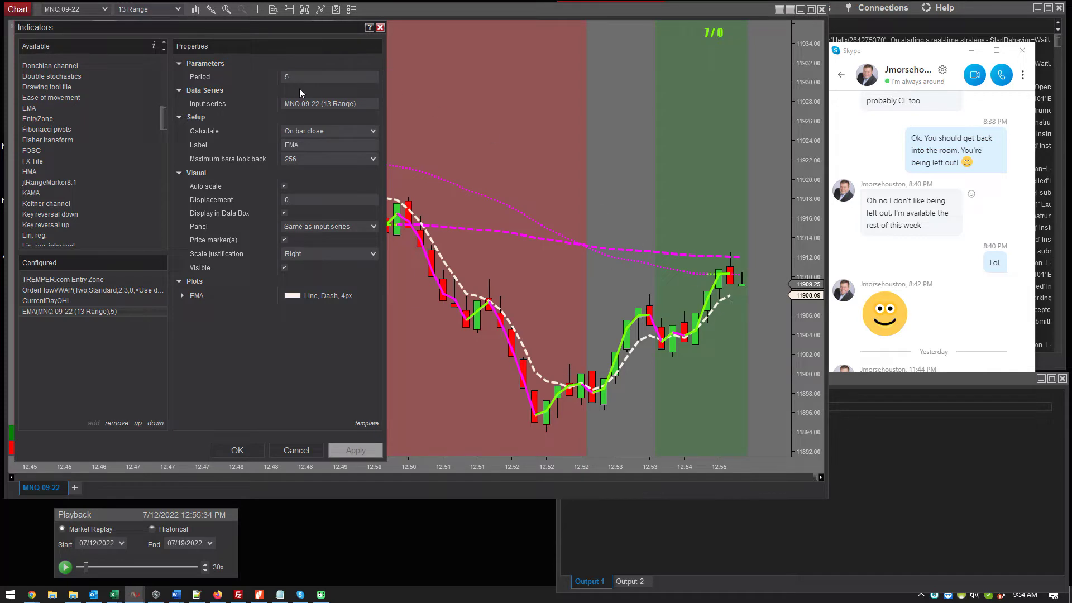
left_click(274, 82)
type("1")
left_click(368, 450)
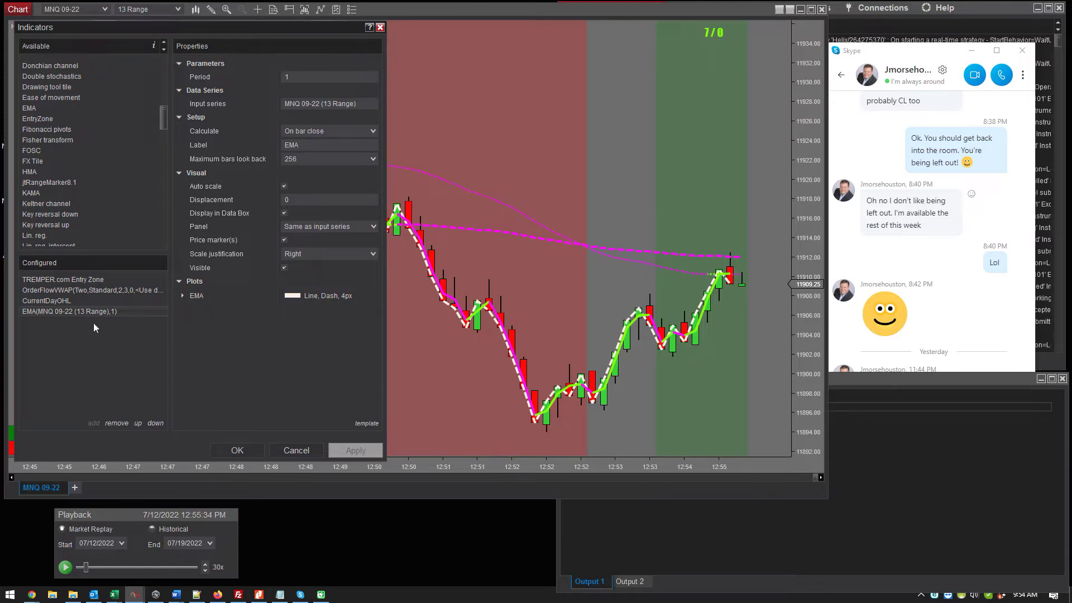
left_click(303, 80)
left_click(296, 451)
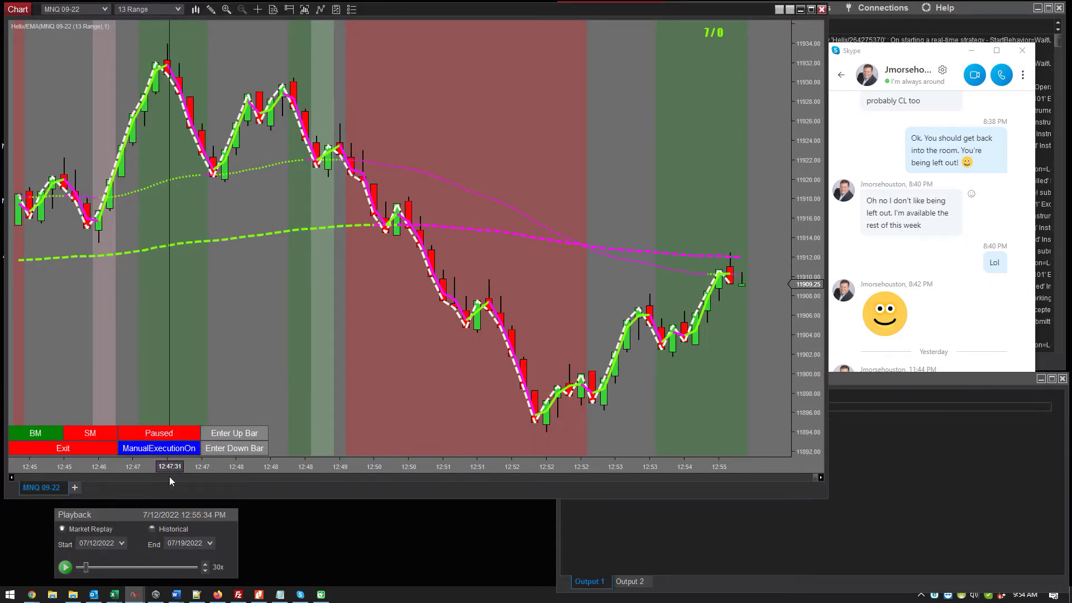
- Resume the replay, pause it at 1:07:34 PM, and reopen the strategy settings with Ctrl+S
left_click(67, 568)
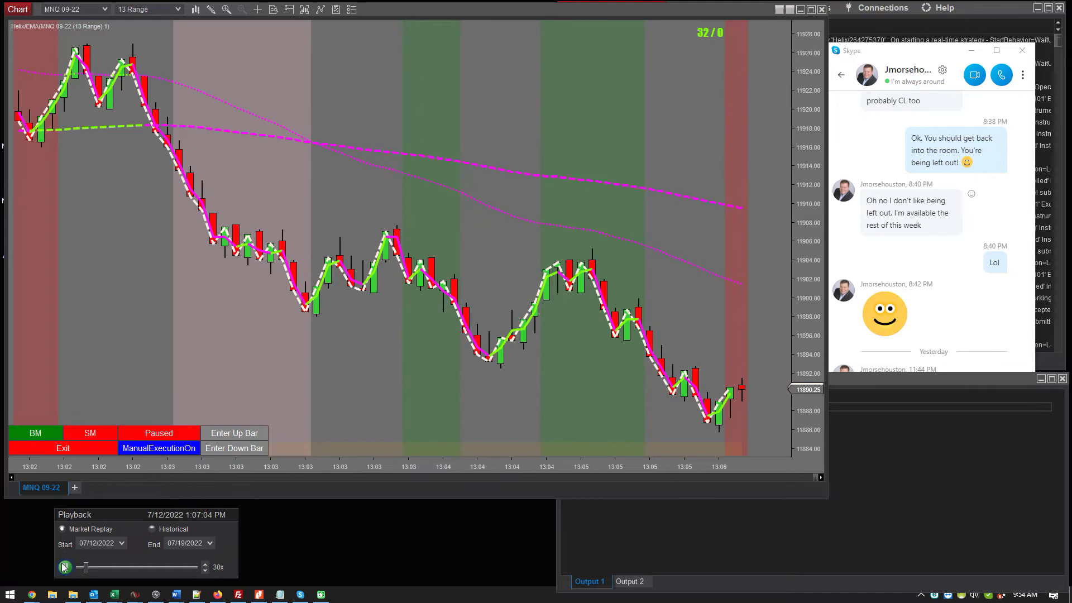
left_click(66, 568)
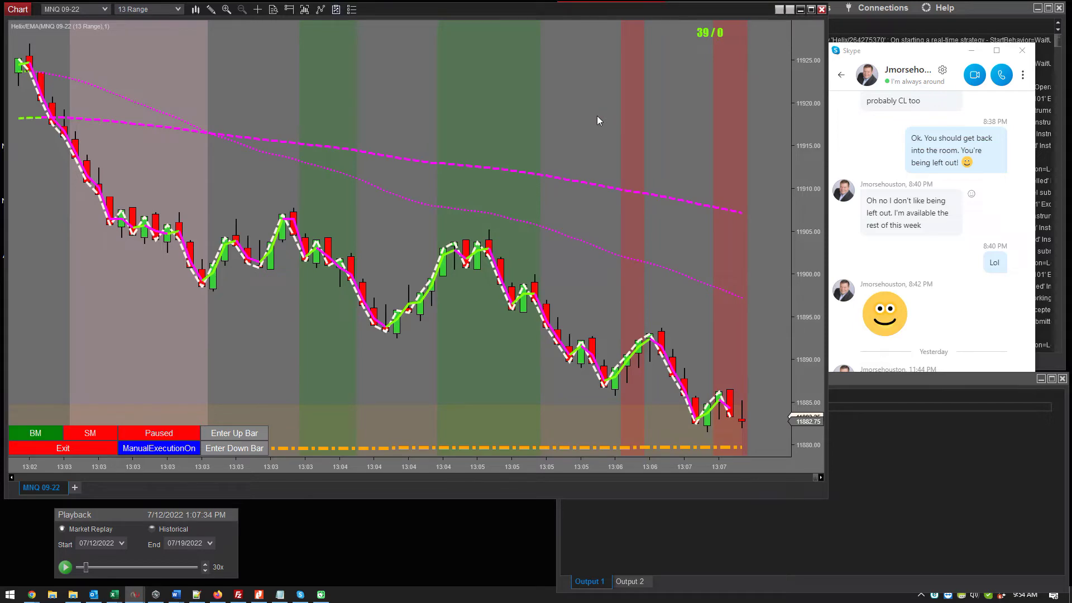
key("ctrl+s")
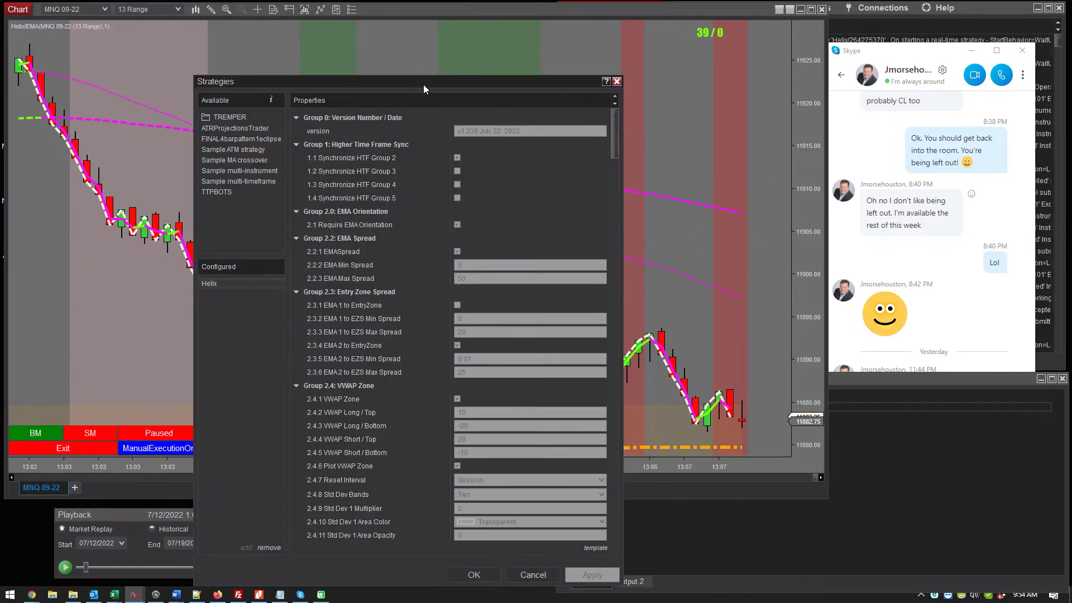
- Disable the Helix strategy and apply so its settings become editable
left_click_drag(423, 85, 283, 36)
left_click_drag(476, 83, 499, 512)
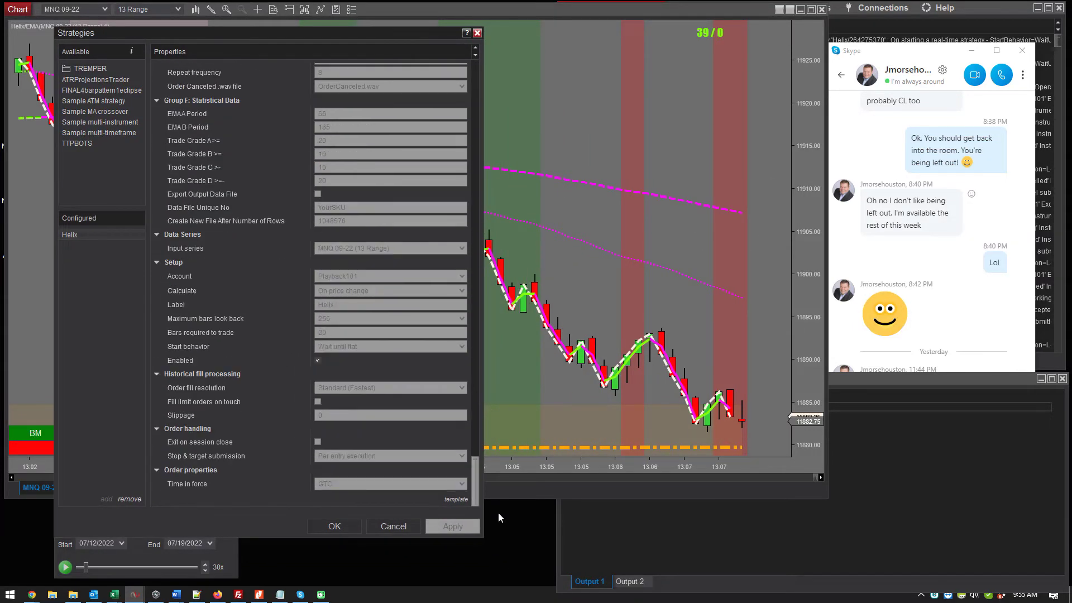
left_click(318, 360)
left_click(453, 526)
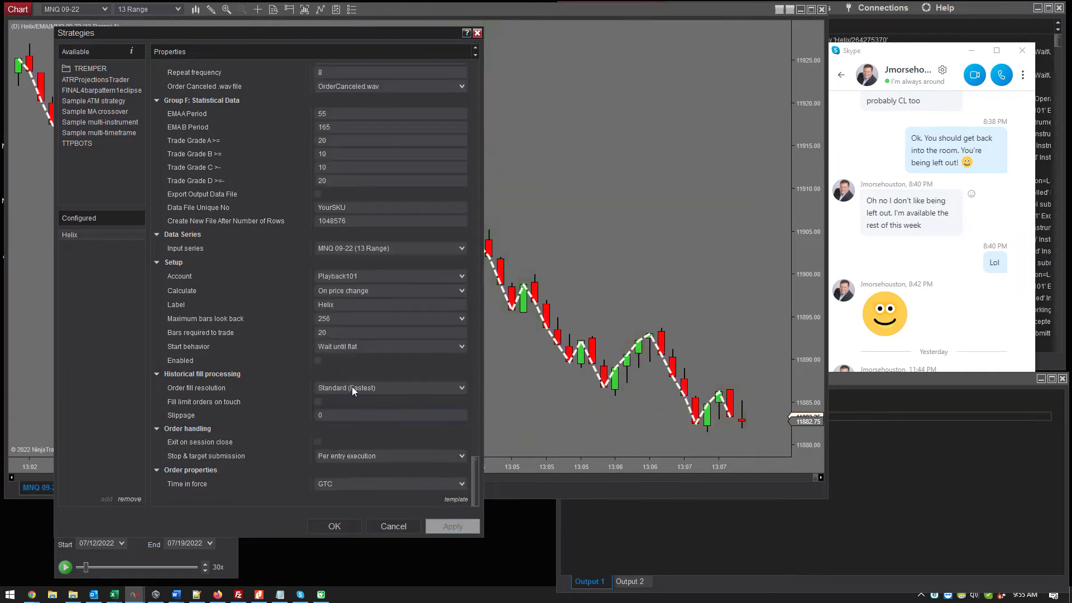
- Turn off the Plot EMA 1 and Plot EMA 2 options
left_click_drag(474, 481, 467, 141)
scroll(324, 249, "down", 2)
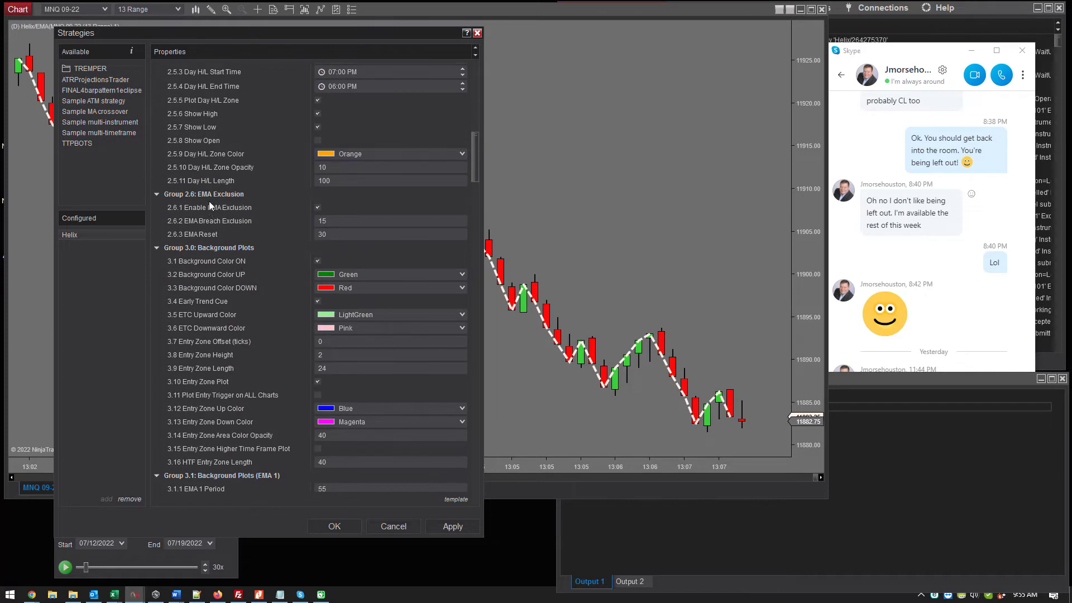
scroll(209, 206, "down", 5)
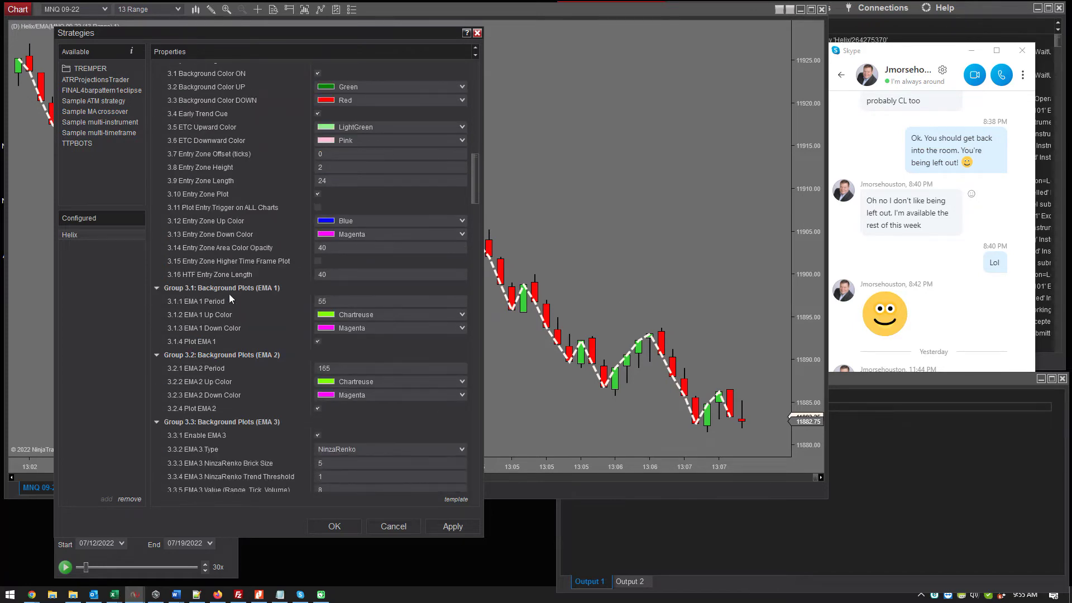
left_click(318, 342)
left_click(318, 408)
- Set EMA 3 brick size to 13 and trend threshold to 2, then confirm with OK
scroll(353, 243, "down", 3)
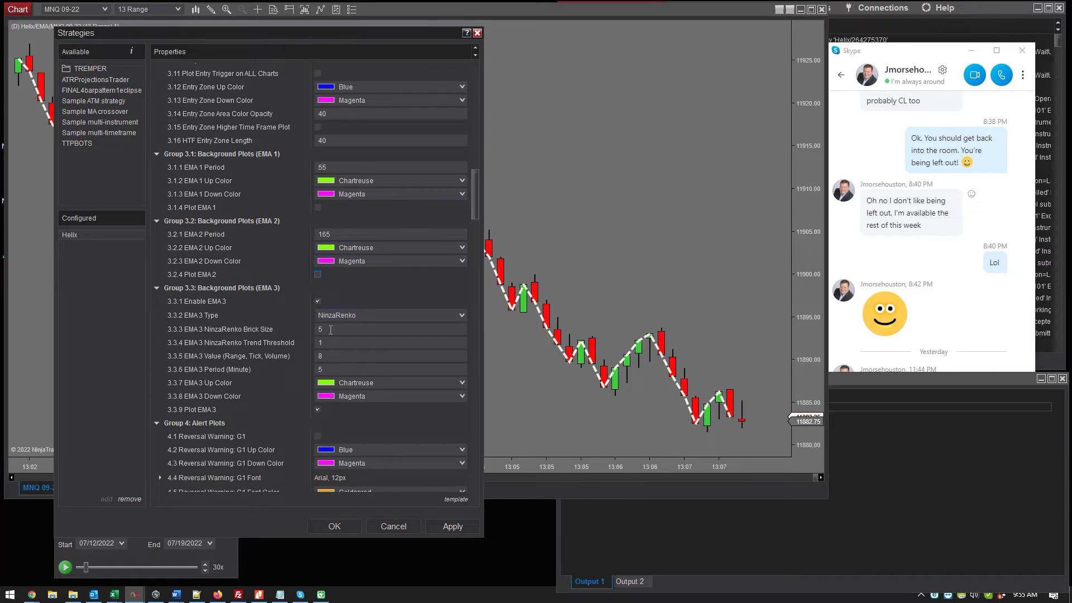
left_click(313, 330)
type("3")
key("Tab")
scroll(312, 279, "down", 2)
type("2")
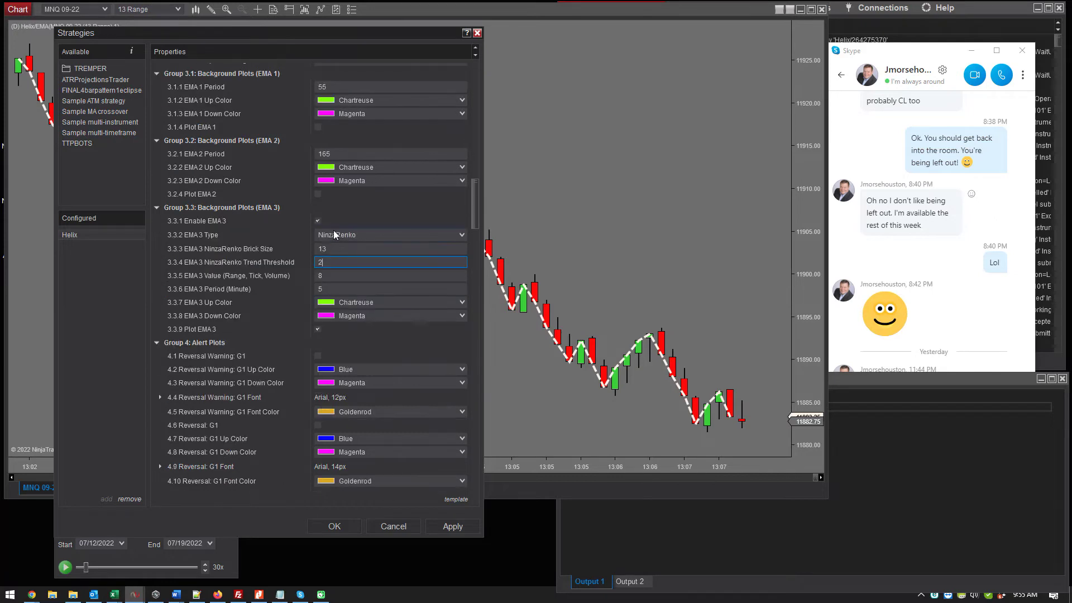
left_click(354, 521)
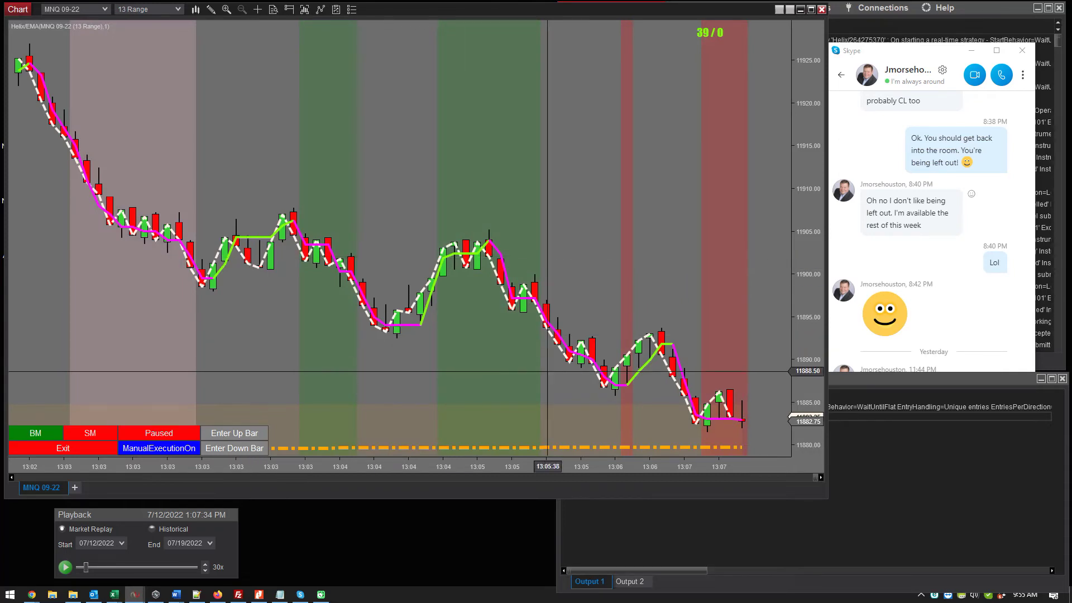
- Widen the price scale, then run the replay and pause it at 1:12:05 PM
mouse_move(799, 236)
left_mouse_down()
mouse_move(815, 302)
mouse_move(809, 397)
left_mouse_up()
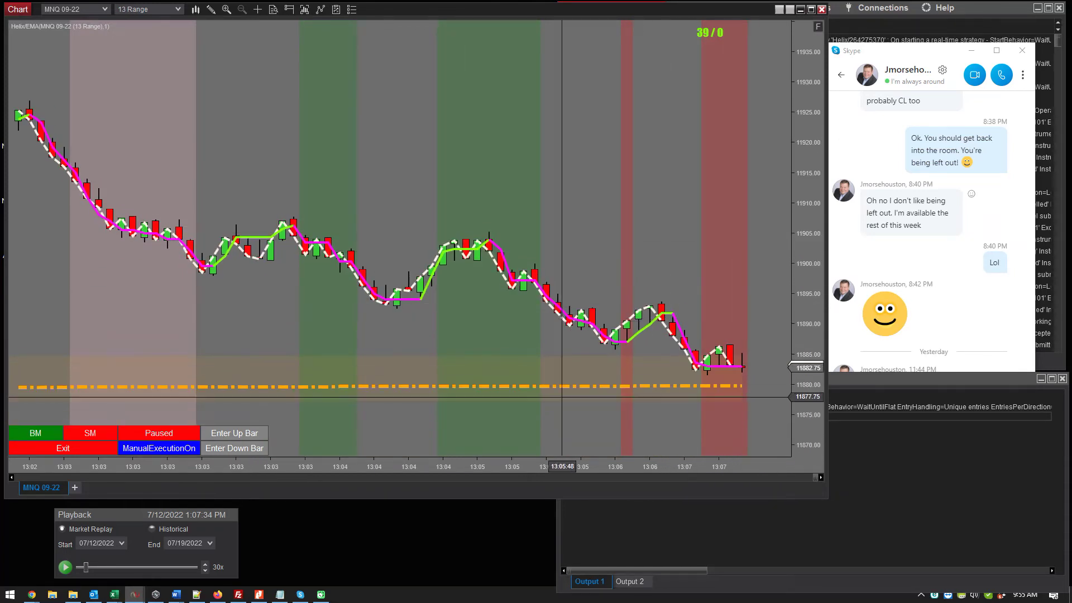
left_click(63, 569)
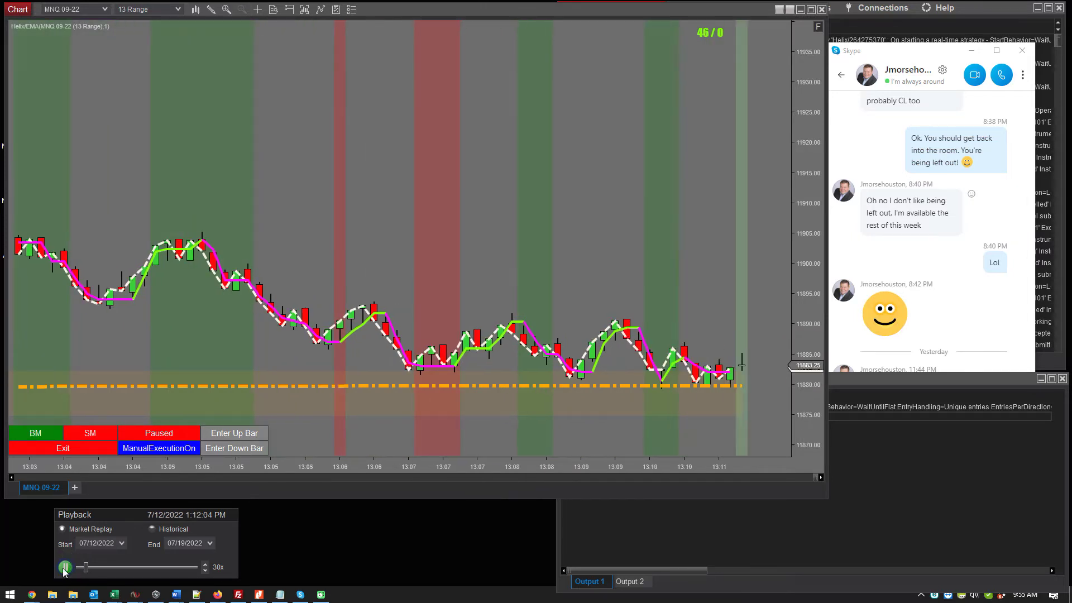
left_click(65, 570)
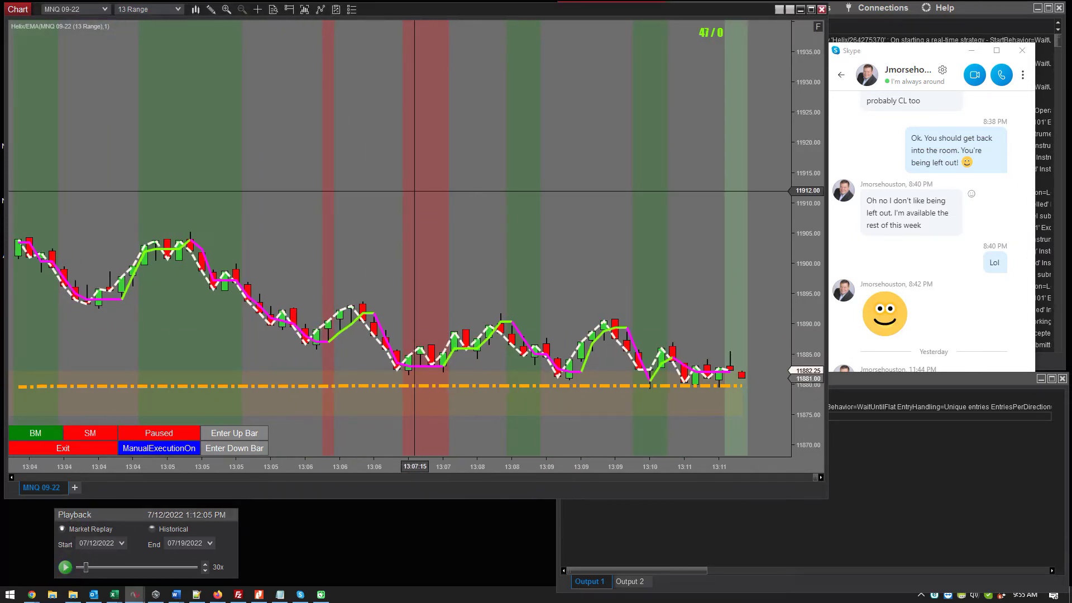
- Reopen the Helix strategy settings and scroll to the synthetic data series and Group D options
right_click(351, 74)
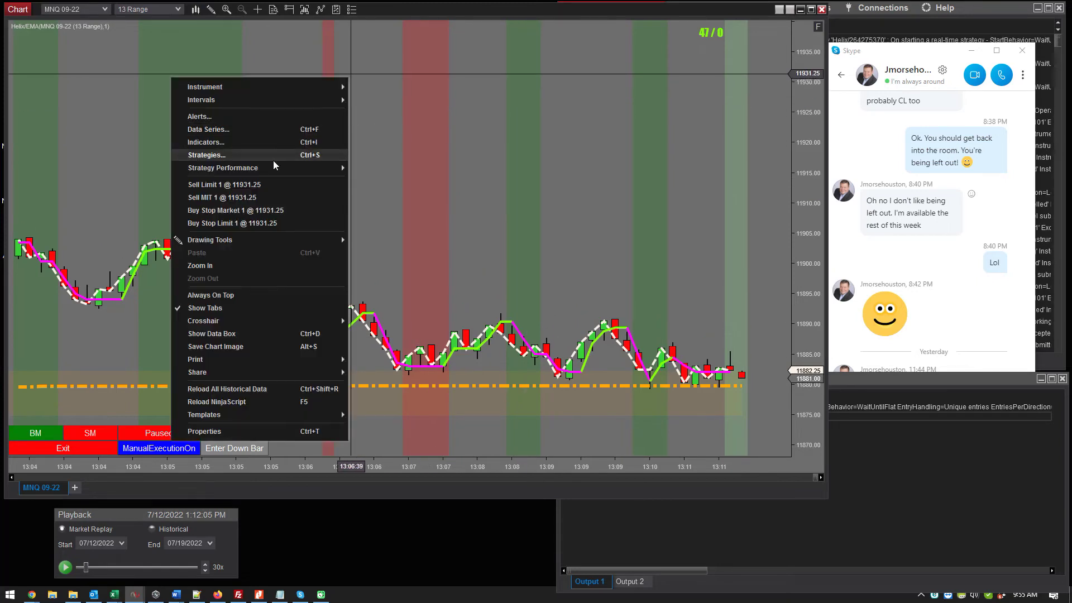
left_click(242, 156)
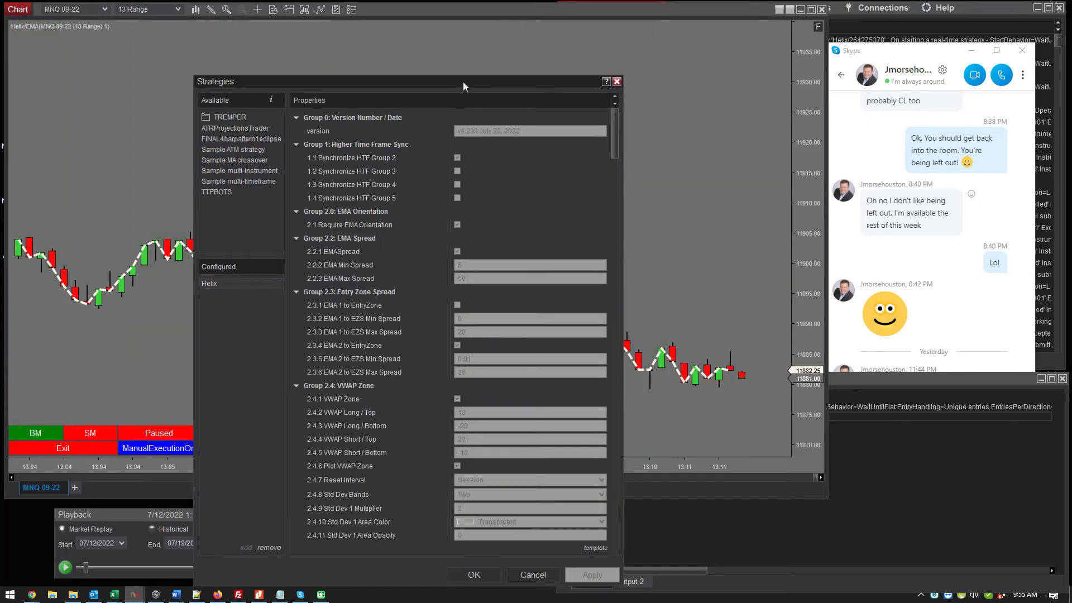
left_click_drag(463, 82, 457, 16)
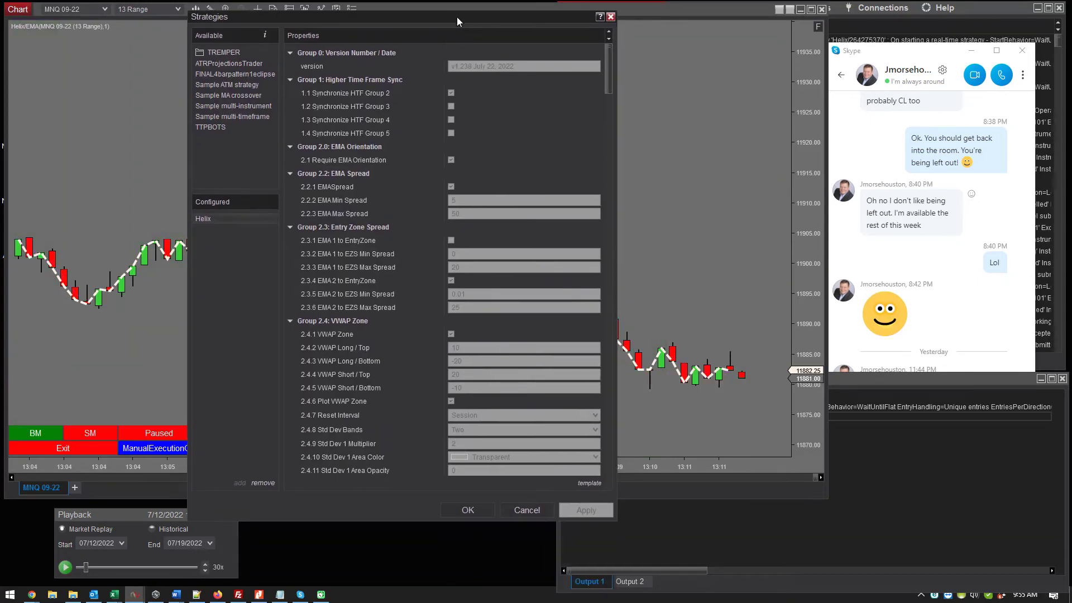
left_click_drag(609, 68, 610, 419)
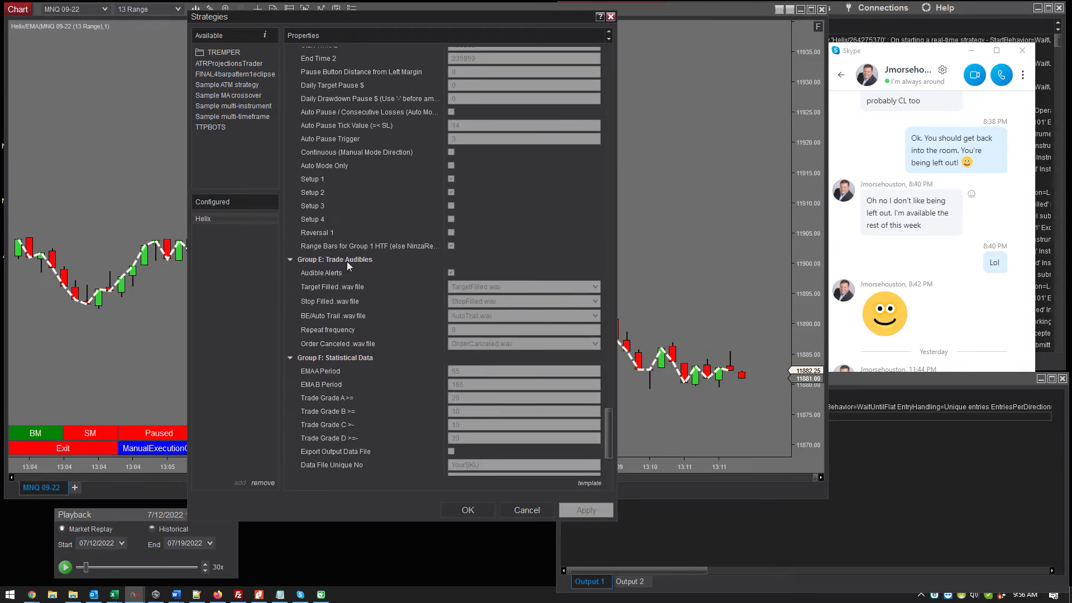
scroll(359, 246, "up", 7)
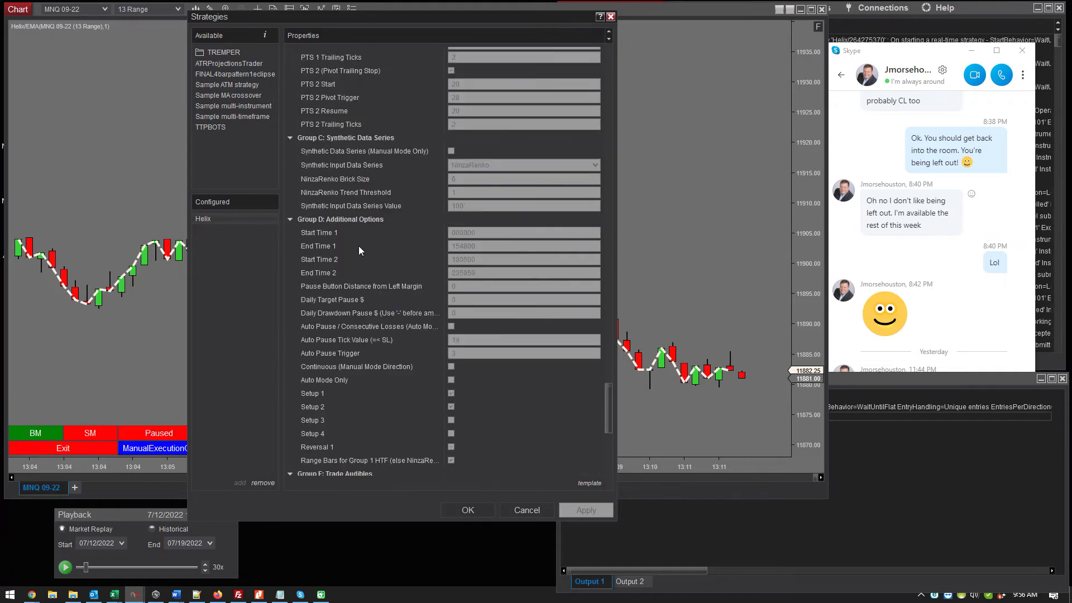
scroll(362, 248, "down", 1)
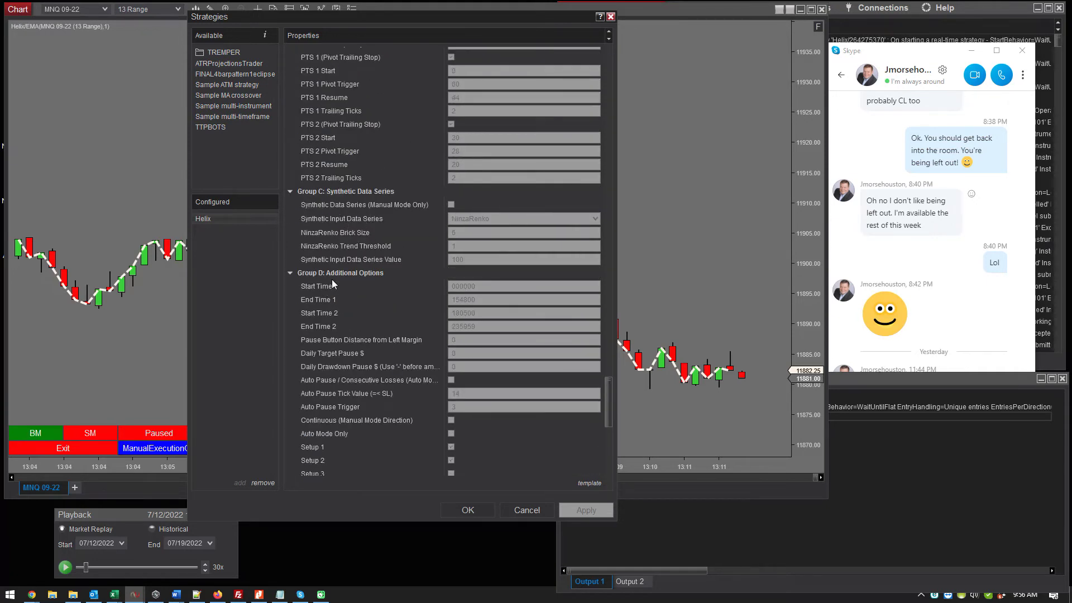
scroll(401, 290, "down", 4)
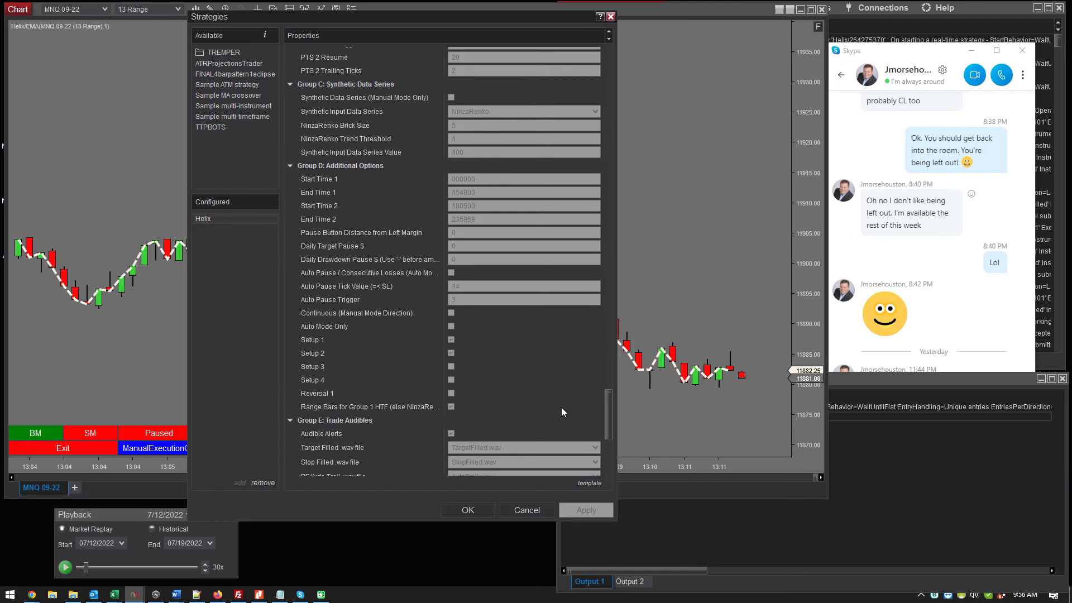
- Close the Strategies dialog to return to the chart
left_click(525, 510)
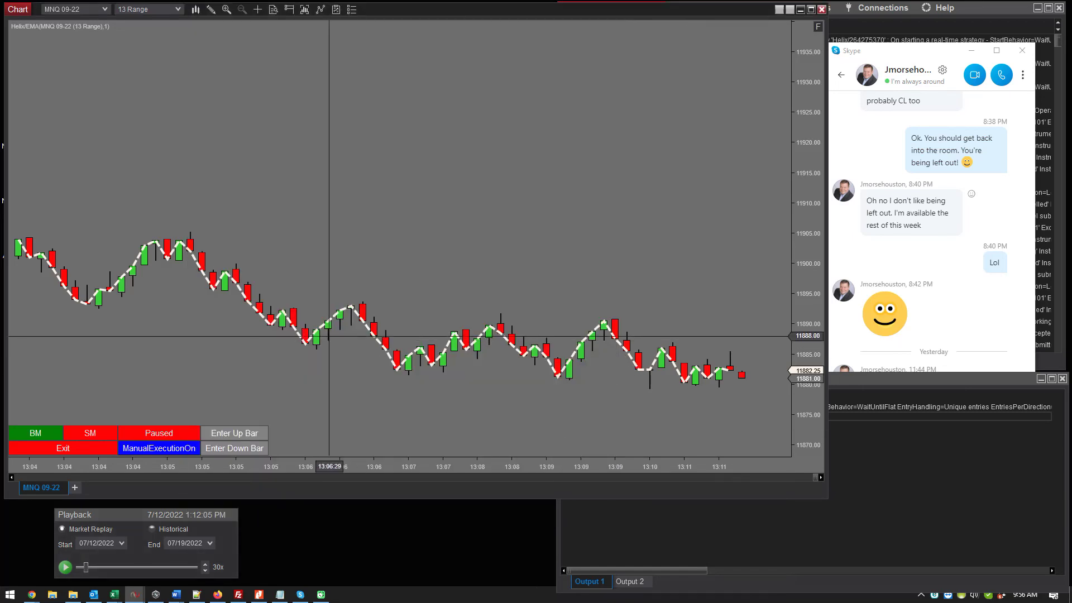